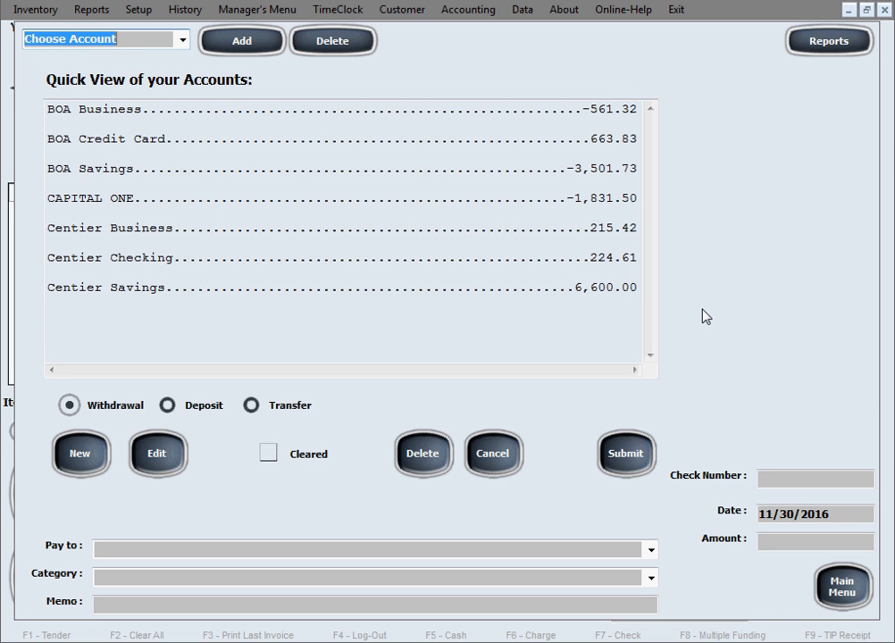
Add an account named New Account and acknowledge the initial transaction notice
left_click(255, 44)
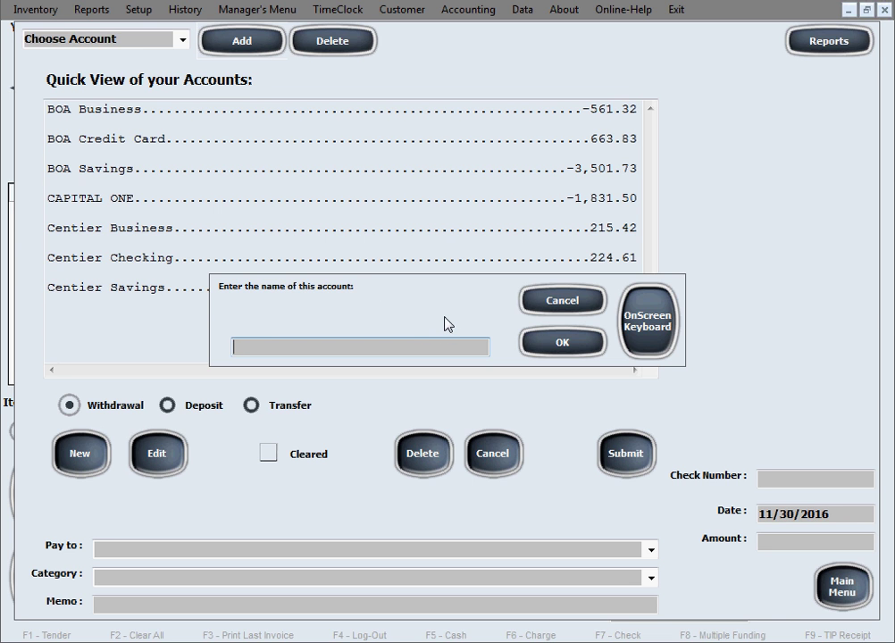
type("New Account")
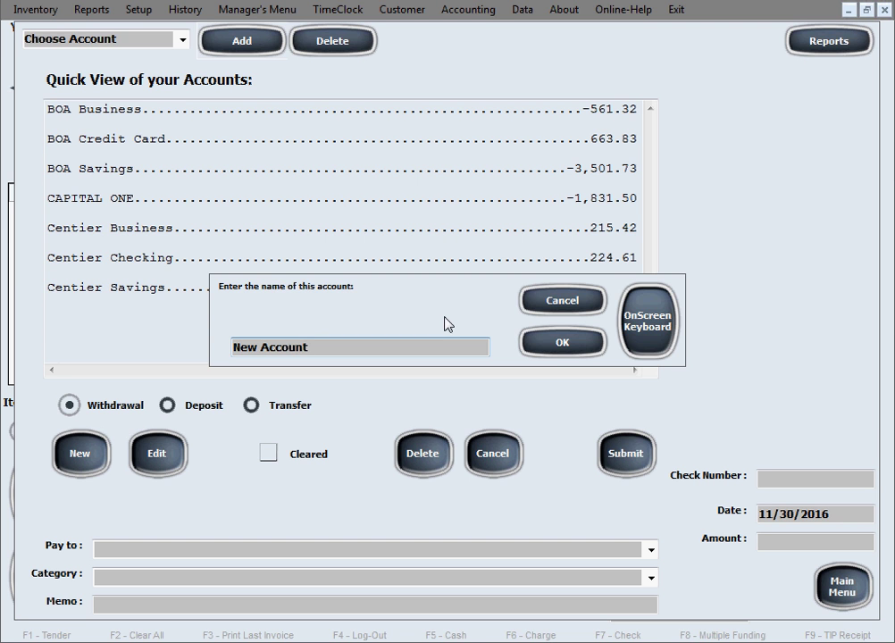
left_click(562, 348)
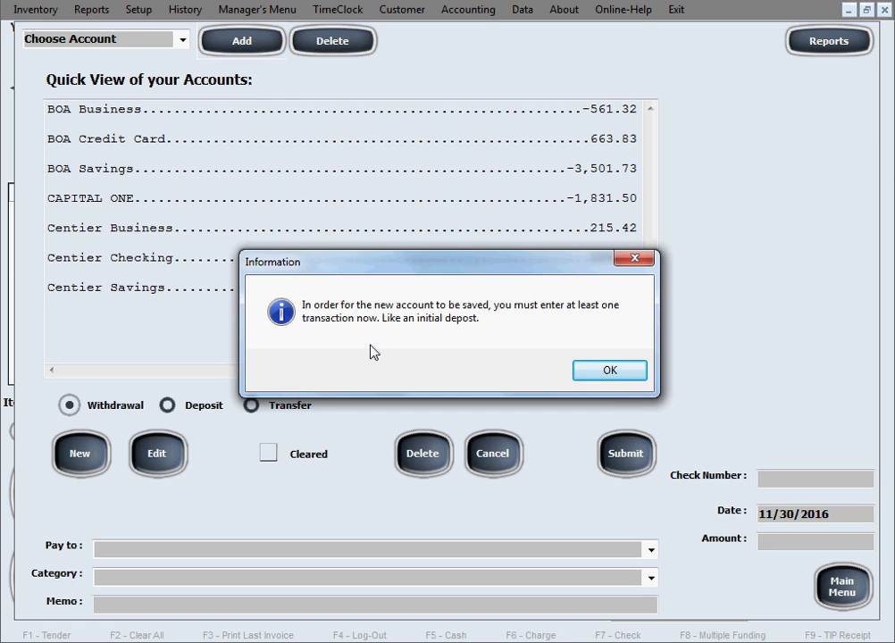
left_click(620, 376)
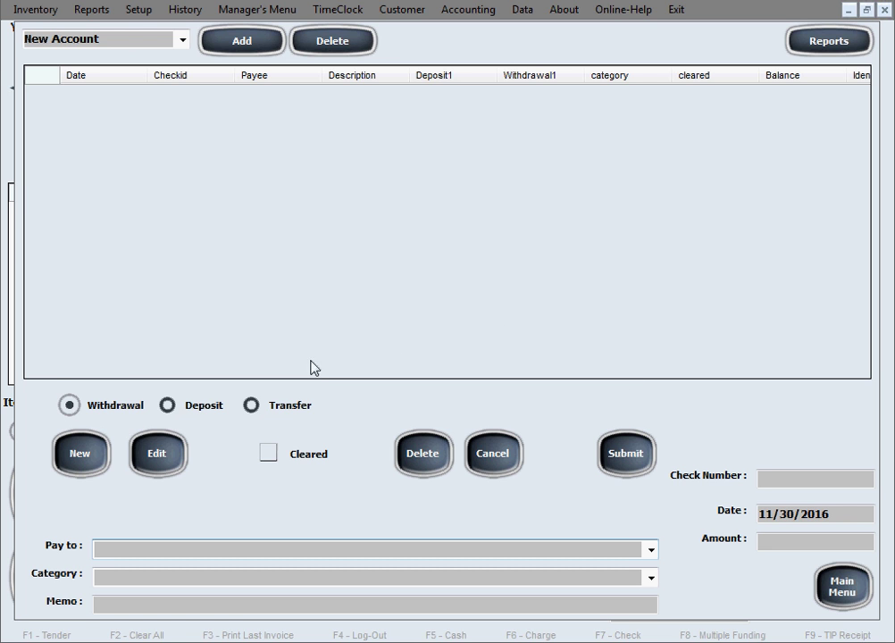
Start a deposit in the new account from Business with the category Initial Deposit
left_click(164, 409)
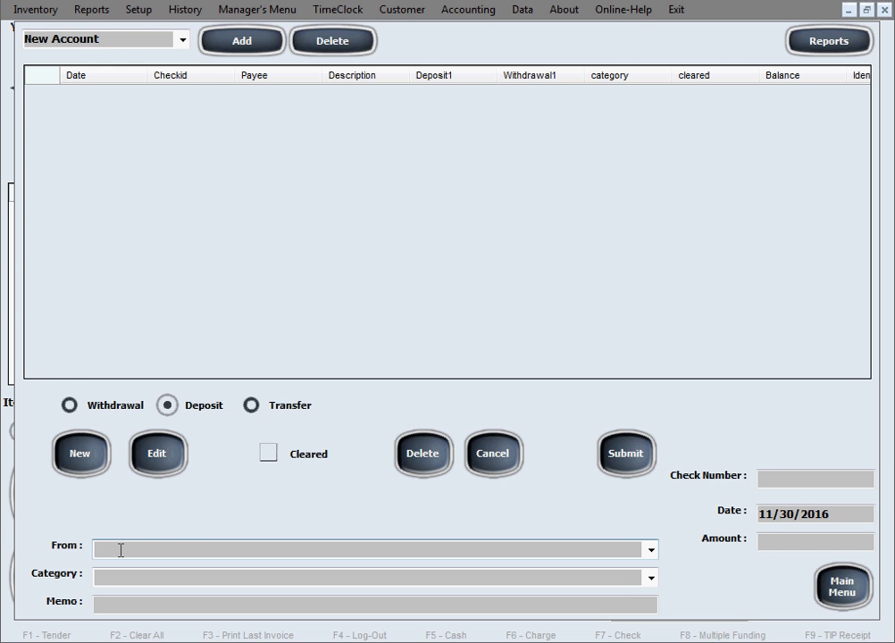
type("Business")
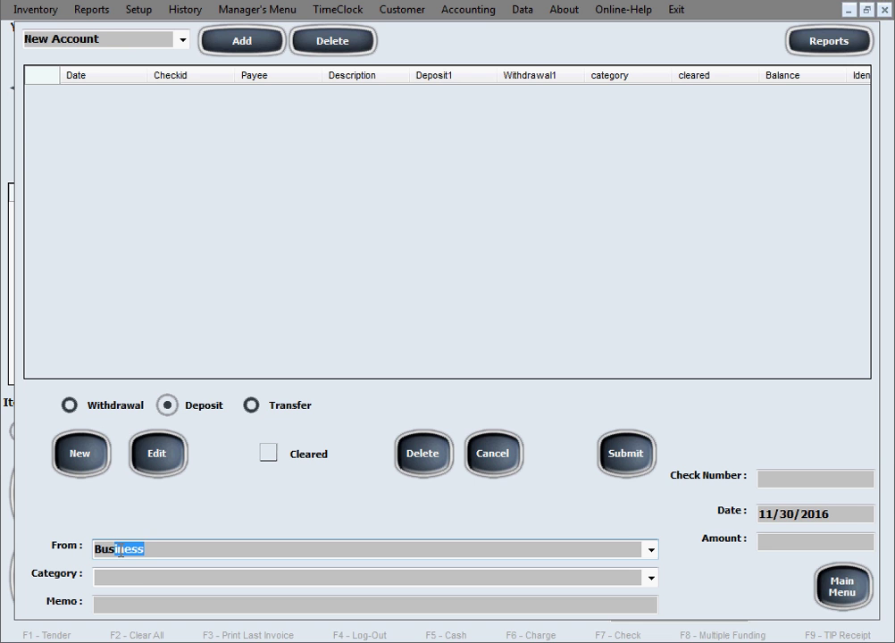
left_click(162, 581)
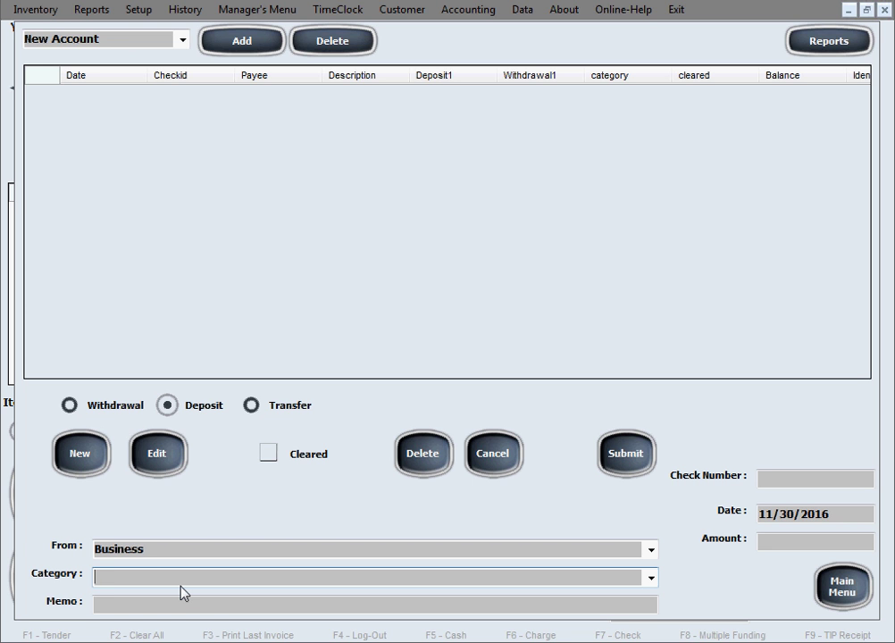
type("Initial Balance")
left_click(189, 604)
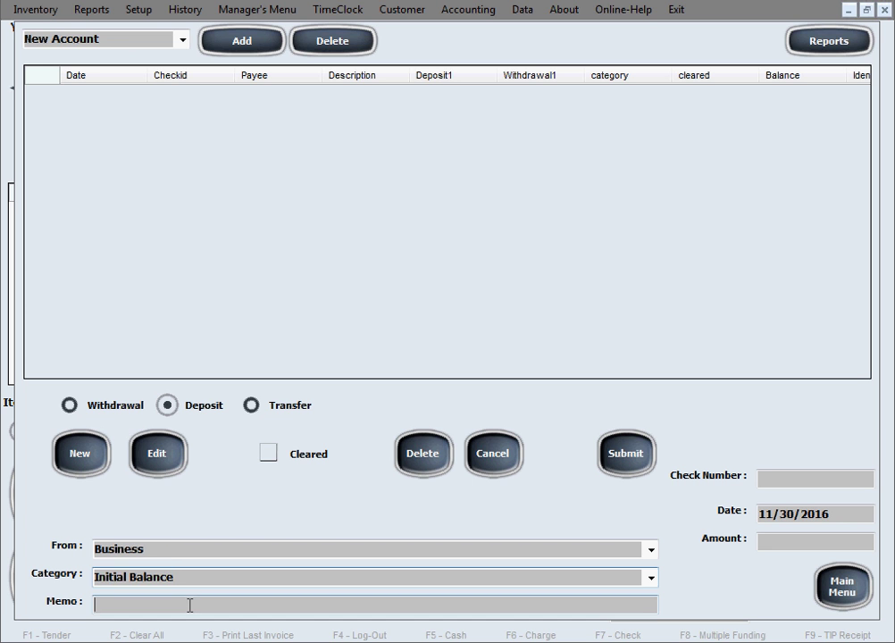
left_click(129, 578)
left_click_drag(199, 581, 132, 576)
type("De")
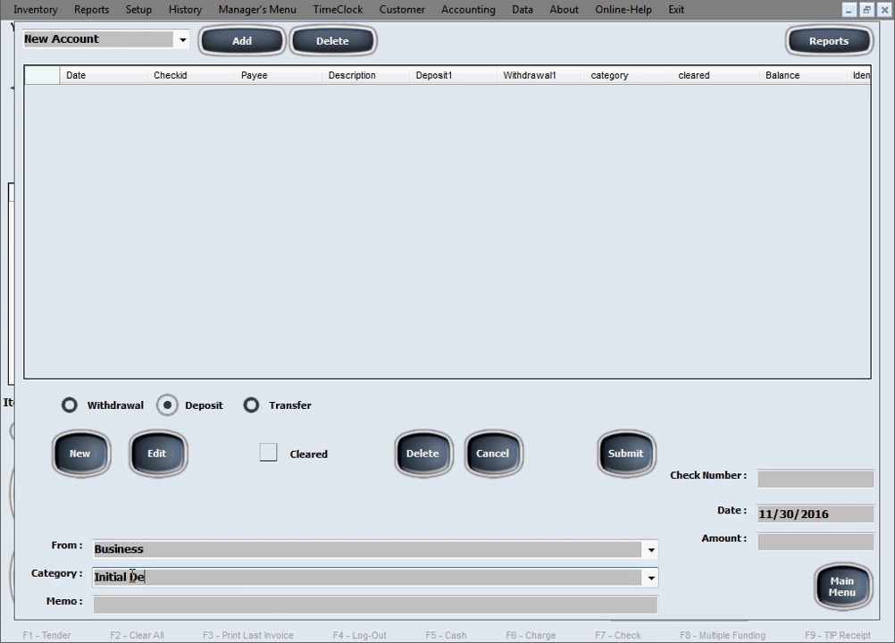
type("posit")
Date the deposit 11/30/2016, set its amount to 500 and submit it
left_click(774, 478)
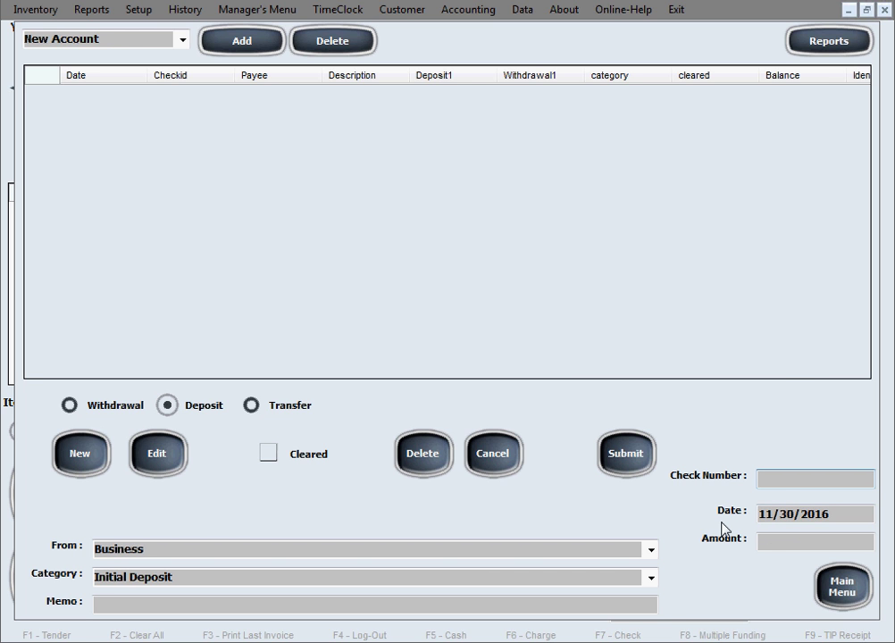
left_click(843, 515)
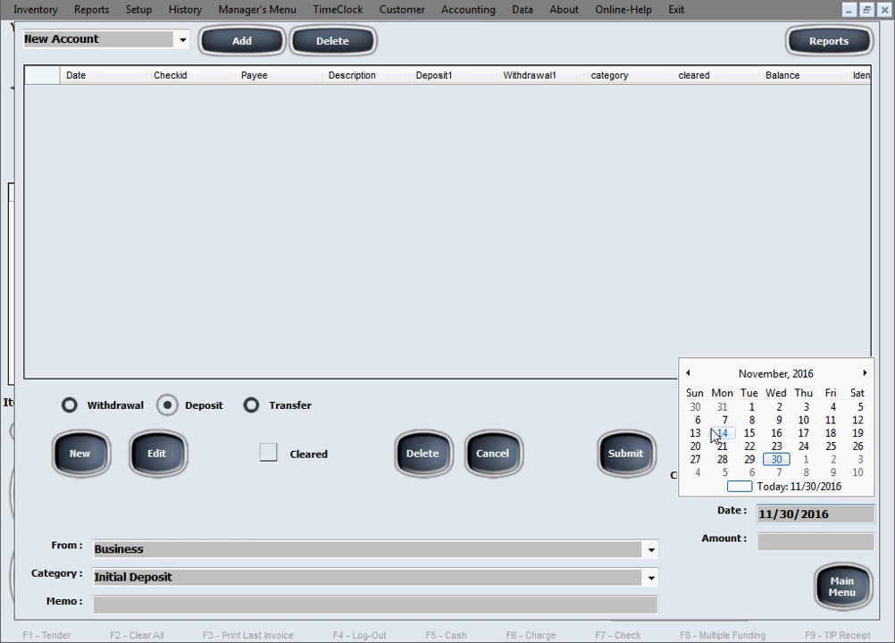
left_click(774, 465)
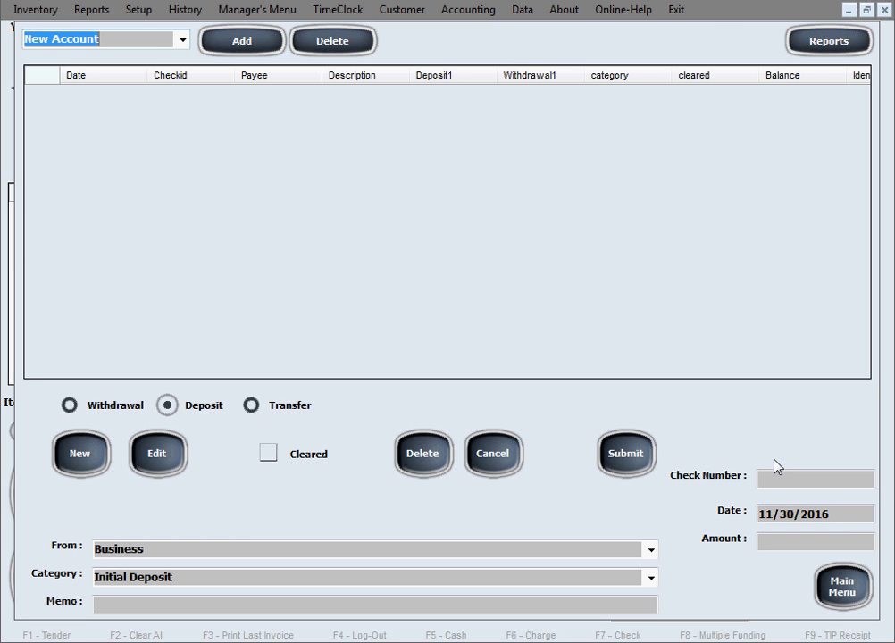
left_click(781, 547)
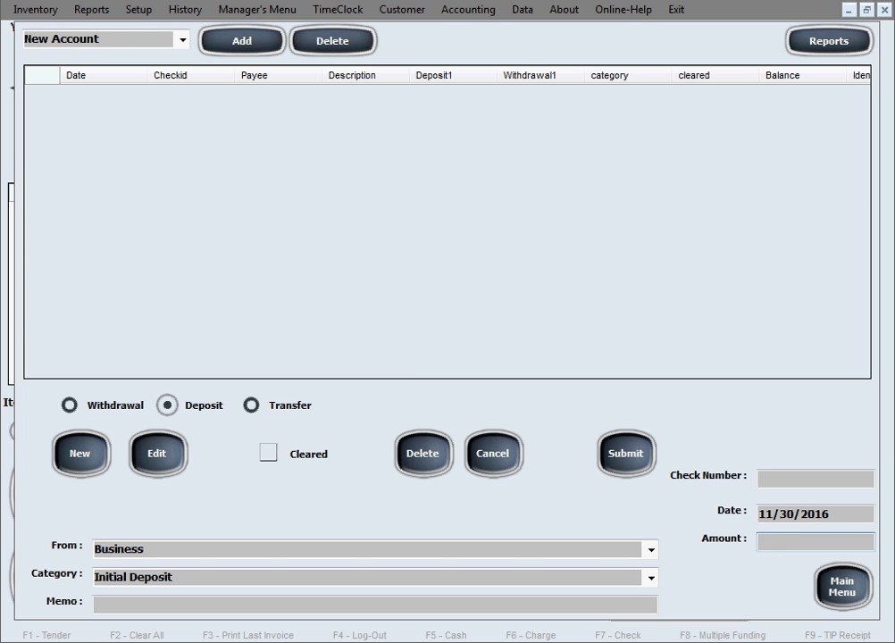
type("500")
left_click(626, 465)
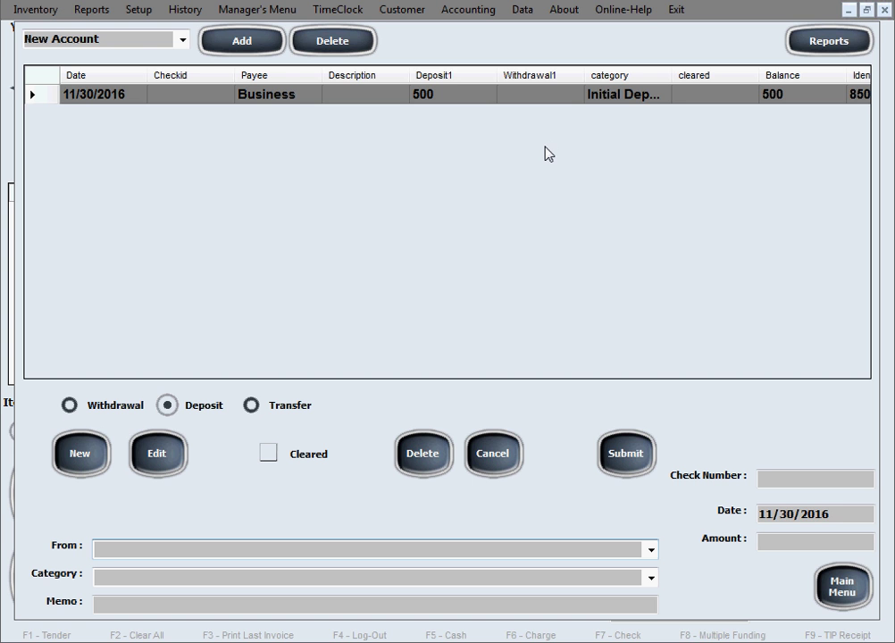
Open the transaction register of the BOA Business account
left_click(183, 40)
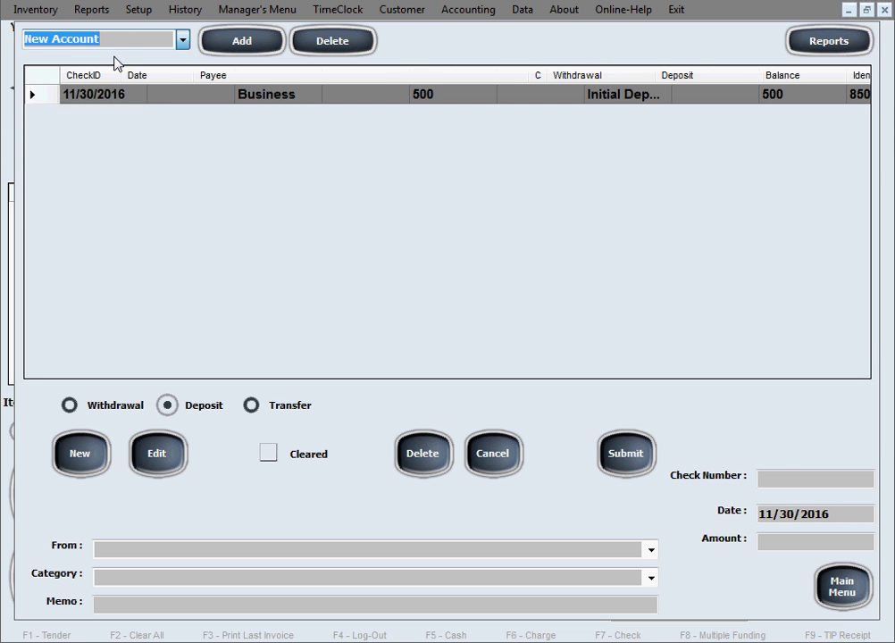
left_click(114, 58)
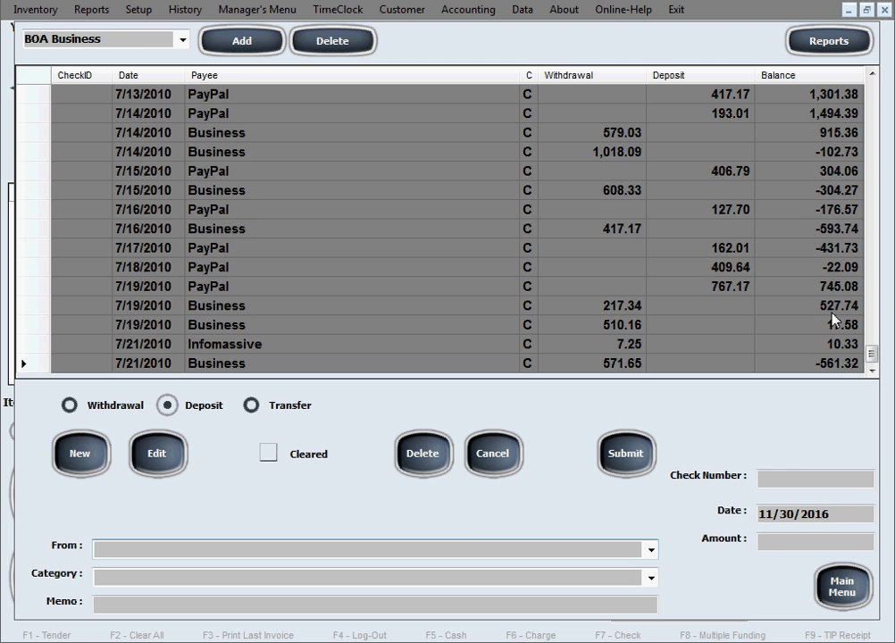
mouse_move(872, 357)
left_mouse_down()
mouse_move(849, 146)
mouse_move(857, 369)
left_mouse_up()
Start a withdrawal marked as cleared, with ScanSource as the payee
left_click(269, 457)
left_click(270, 457)
left_click(70, 409)
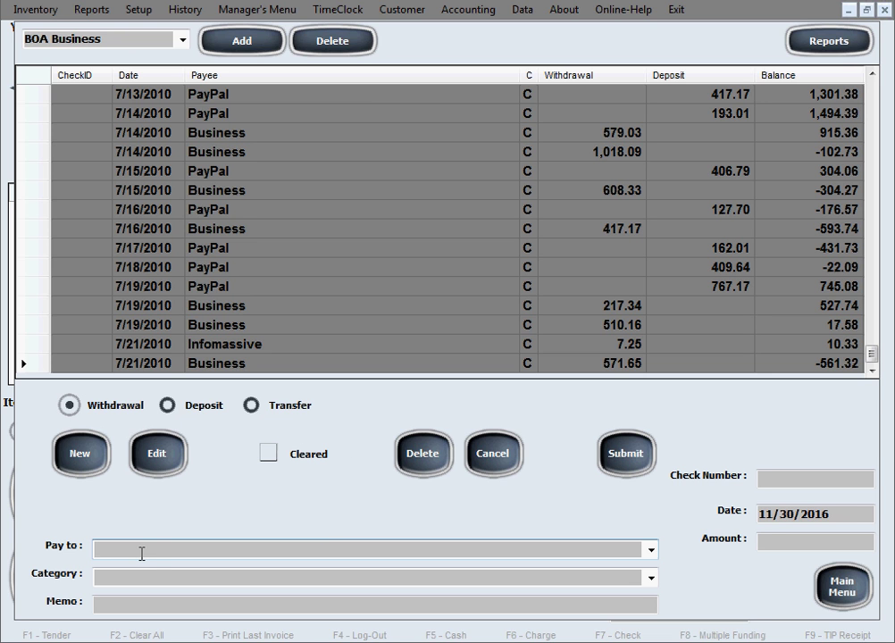
left_click(276, 458)
type("ScanSource")
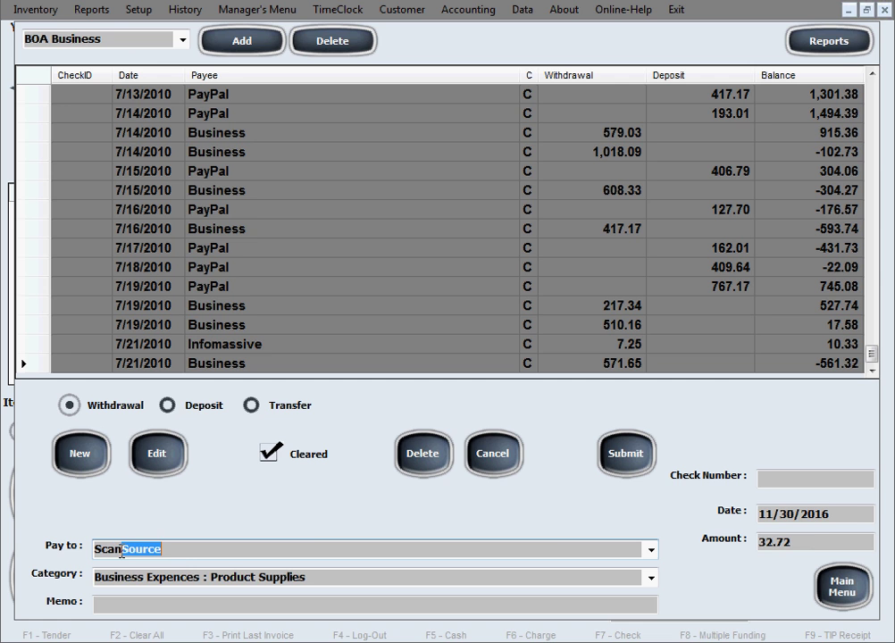
key("Tab")
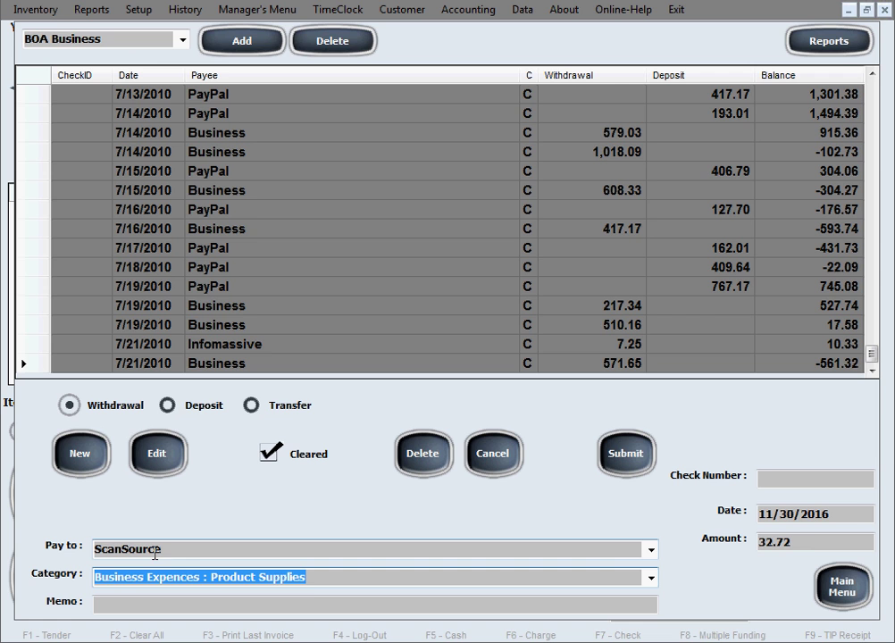
Change the withdrawal's category to Business Expences : Advertising
left_click(312, 584)
left_click_drag(329, 577, 89, 580)
key("Delete")
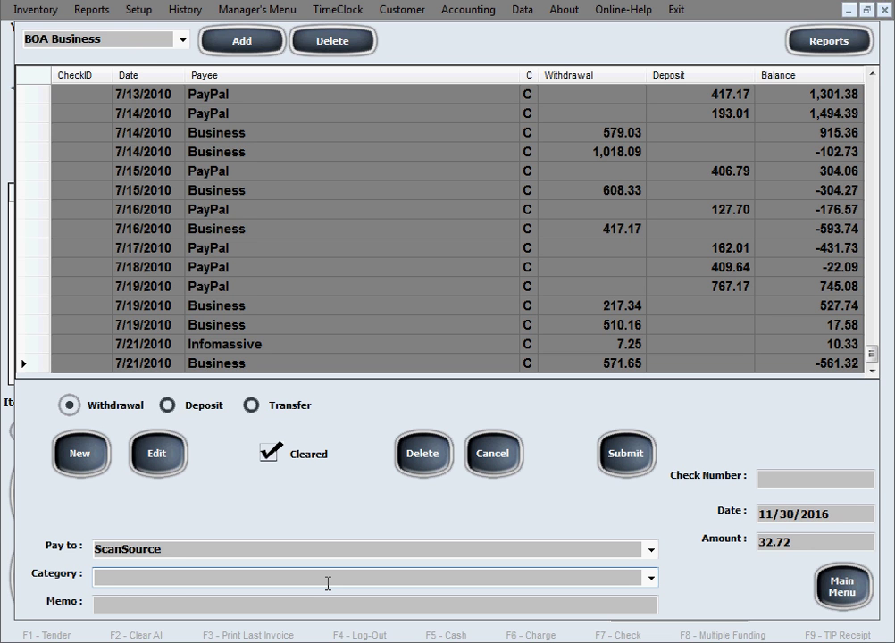
type("Business Expences : Advertising")
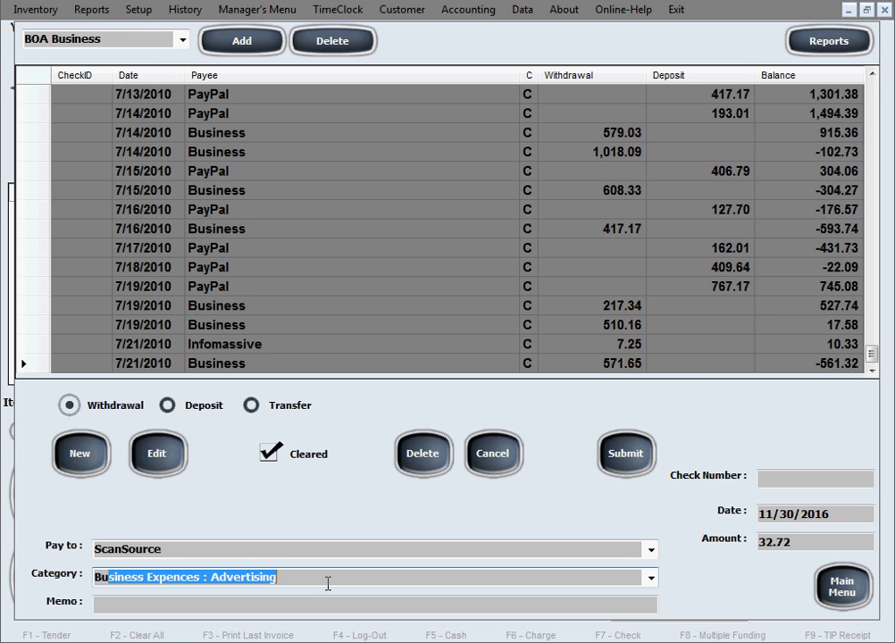
key("Return")
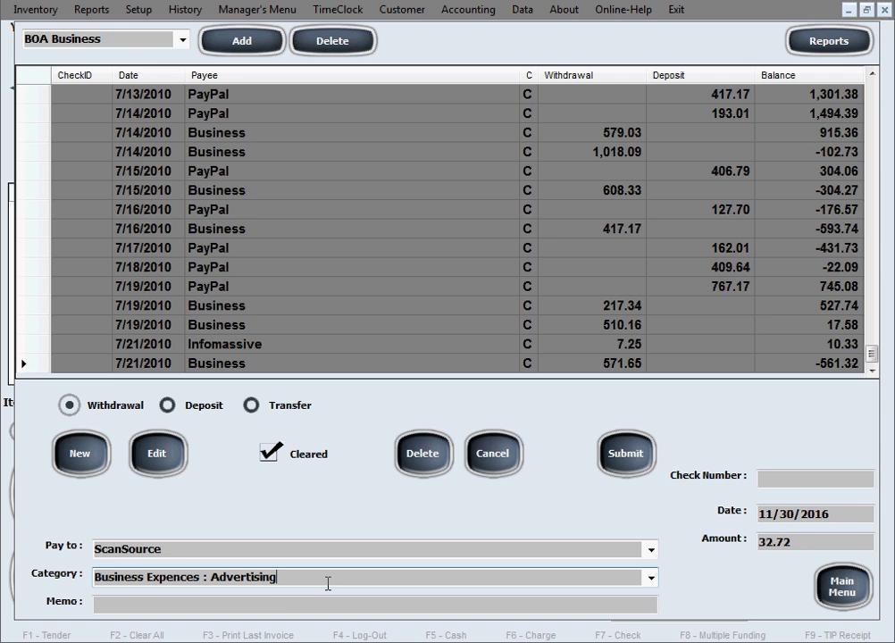
Give the withdrawal check number 1003 and an amount of 200, and submit it
left_click(289, 602)
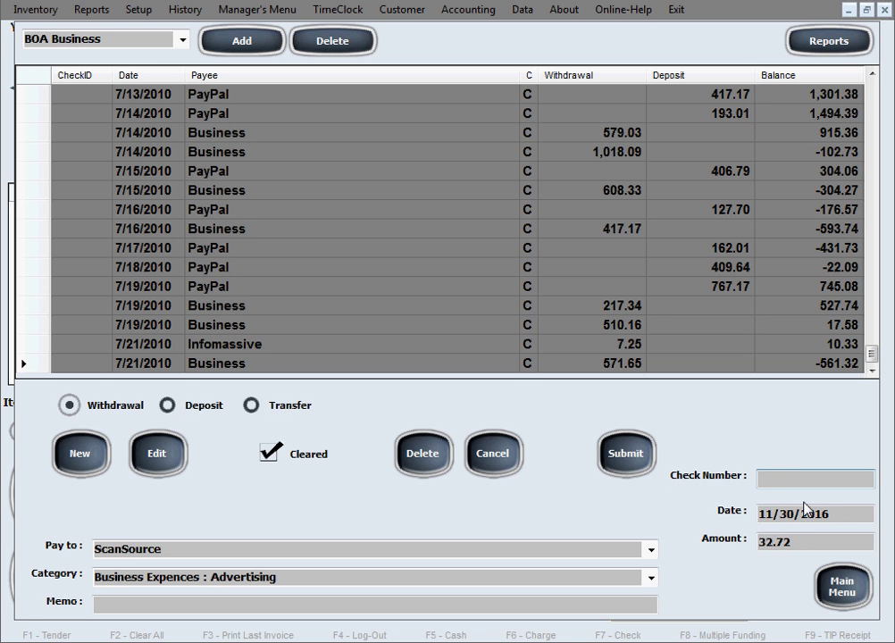
type("1003")
left_click(838, 541)
type("200")
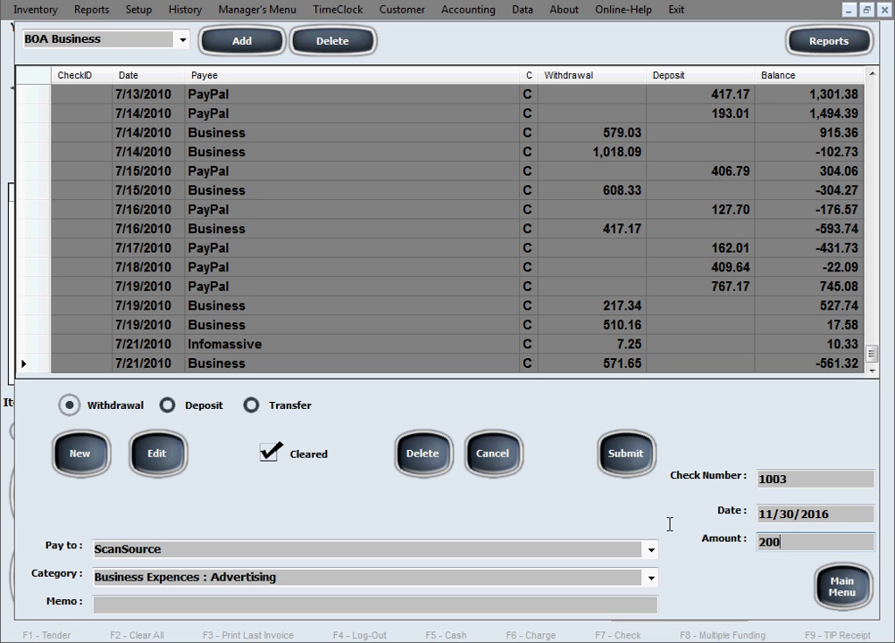
left_click(626, 453)
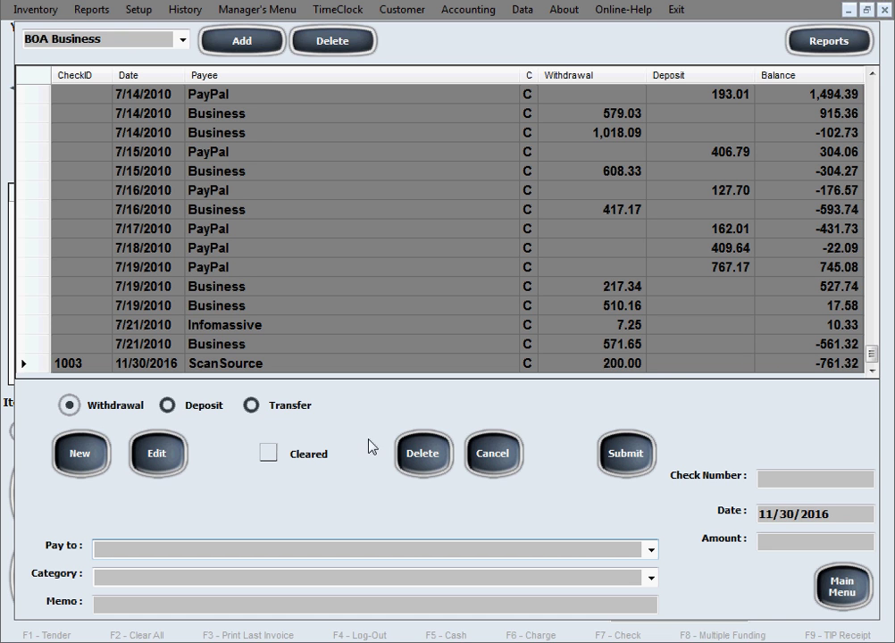
Set up a transfer from the BOA Business account to the Centier Checking account
left_click(252, 407)
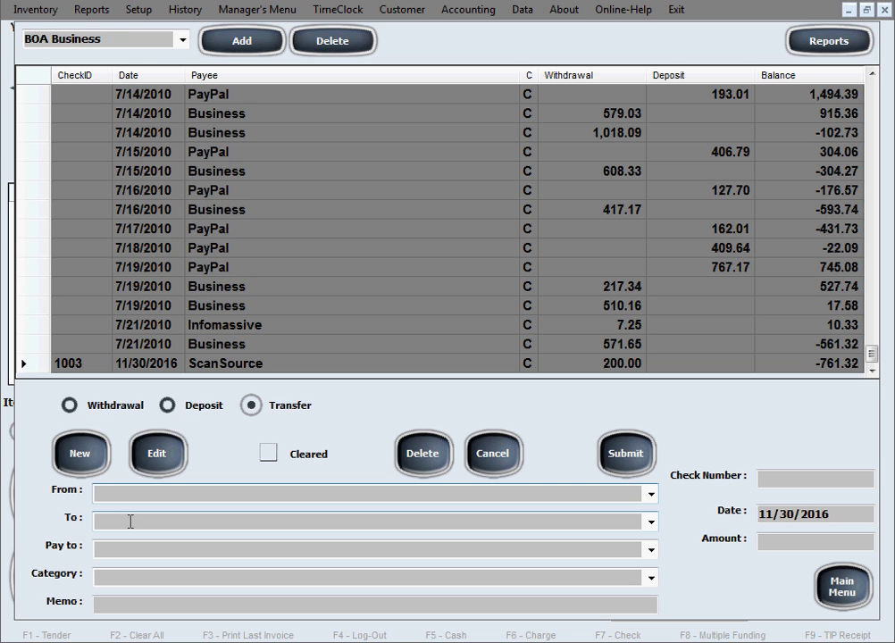
left_click(183, 41)
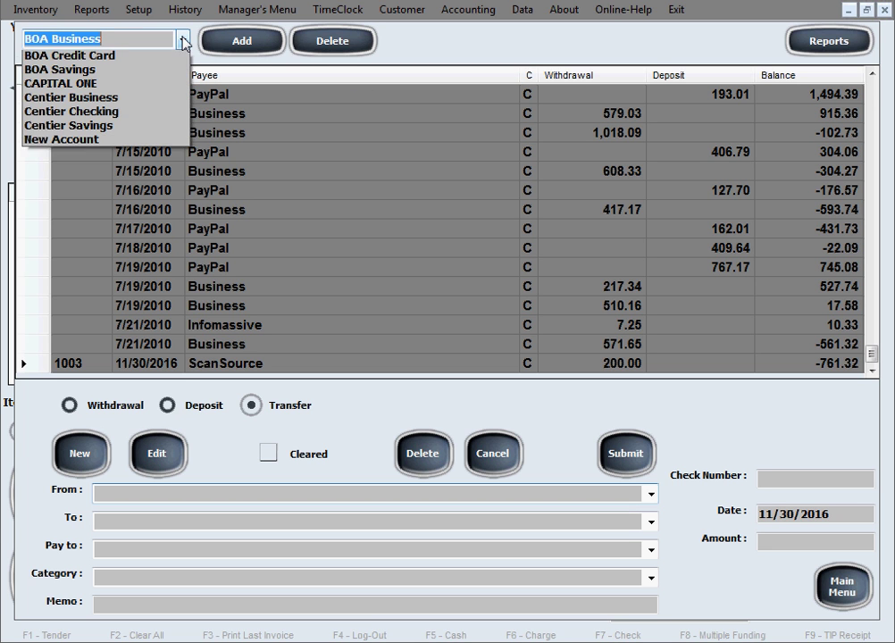
left_click(183, 41)
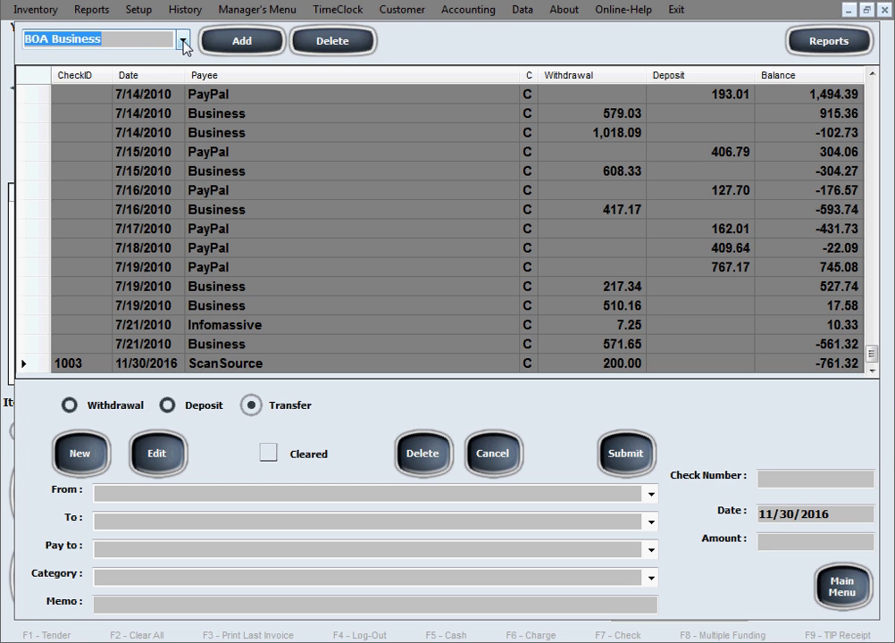
left_click(231, 490)
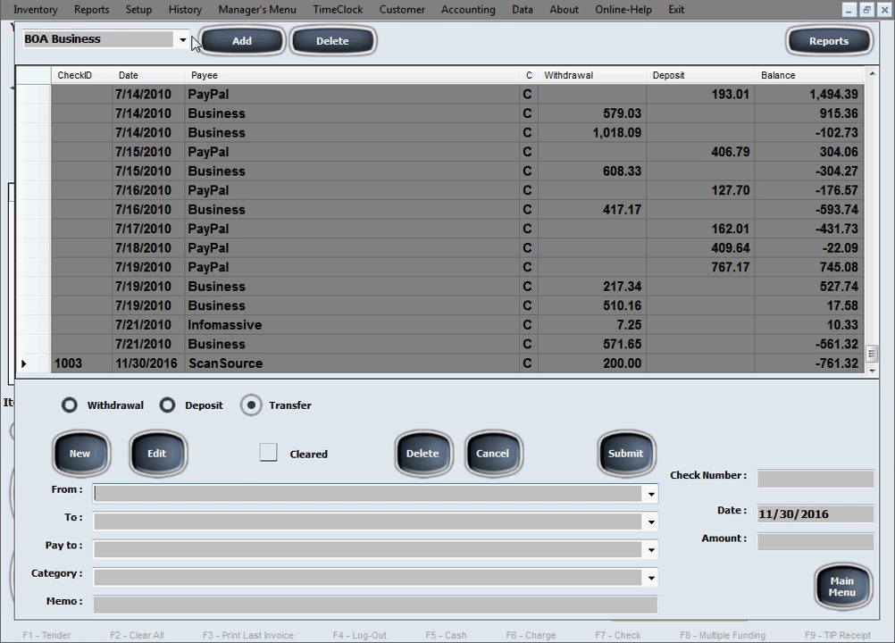
left_click(183, 40)
left_click(183, 40)
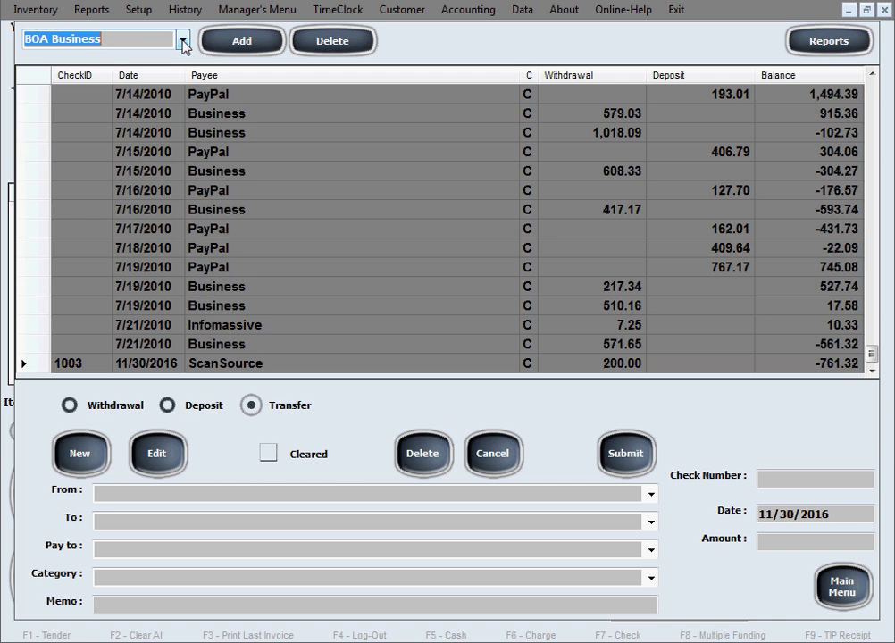
left_click(113, 495)
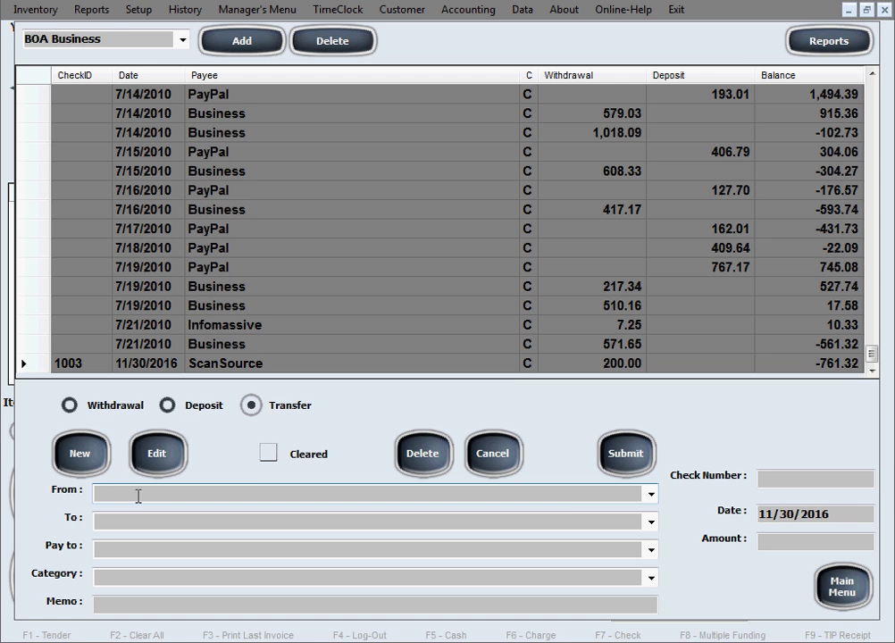
left_click(649, 495)
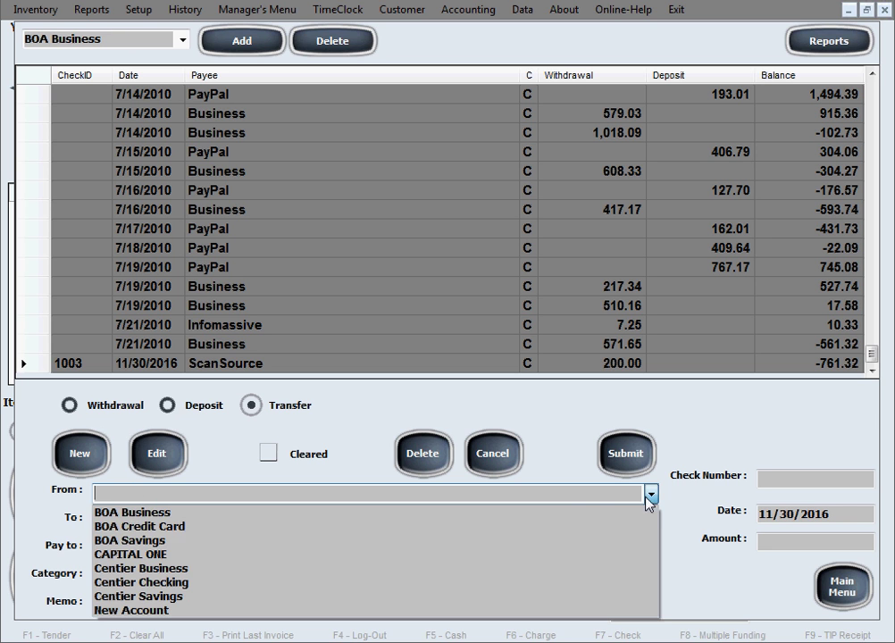
left_click(491, 517)
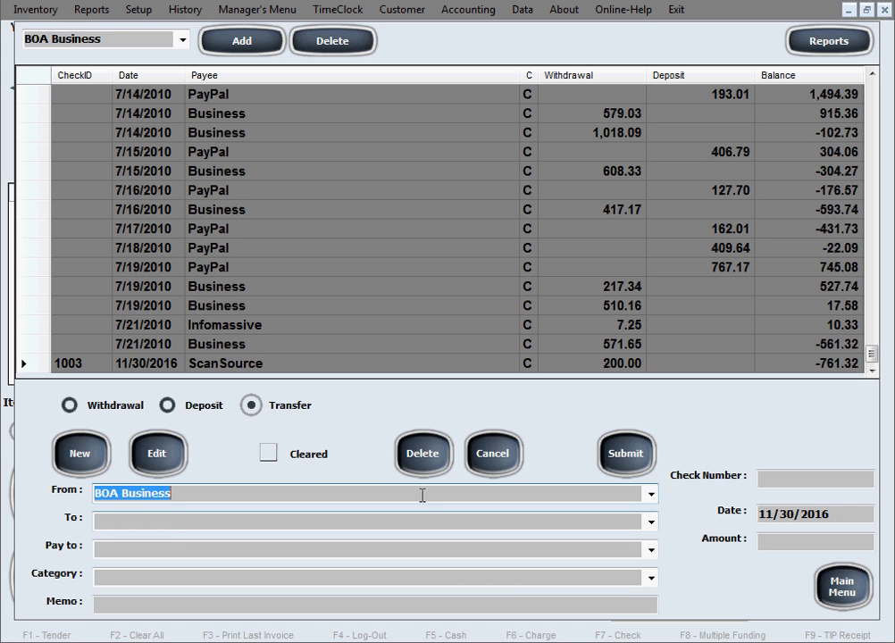
left_click(650, 523)
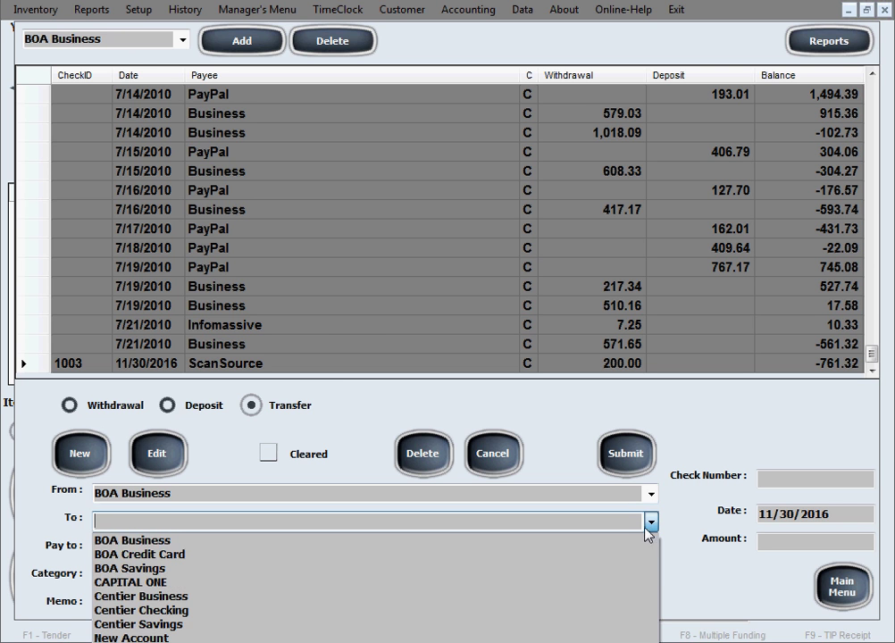
left_click(531, 618)
left_click(135, 547)
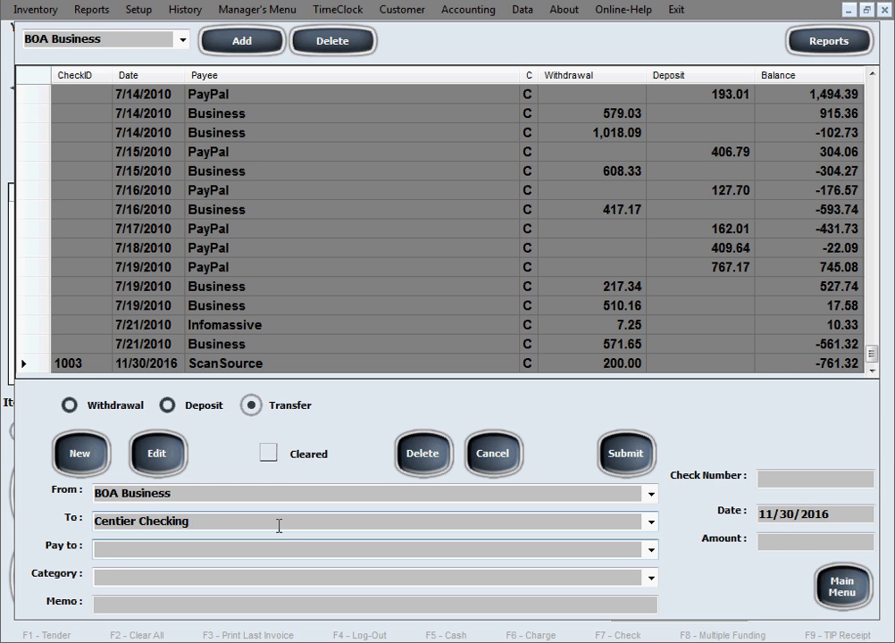
Set the transfer's payee to Cash and its category to Trip Expences, leaving the memo blank
type("Cash")
left_click(169, 573)
type("Trip Expences")
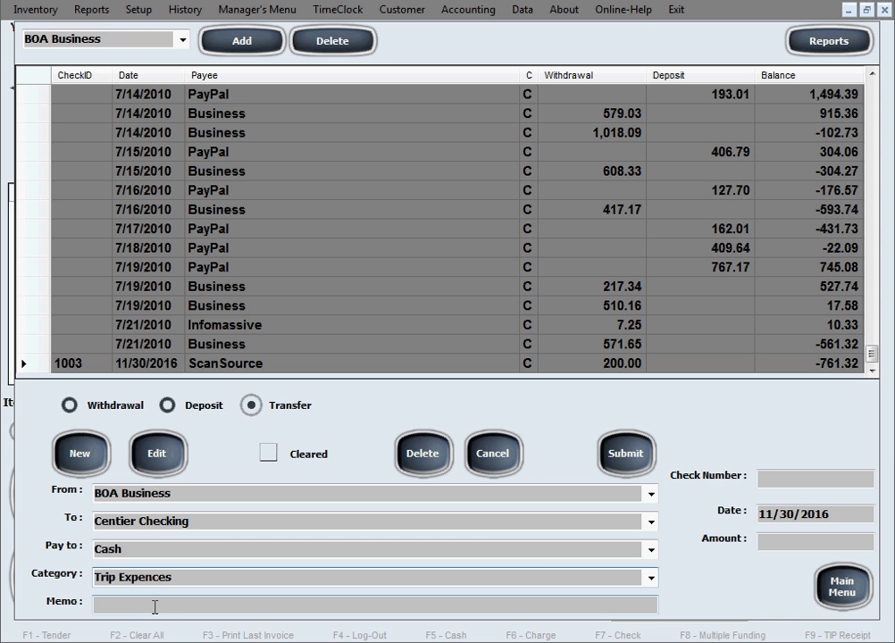
left_click(154, 607)
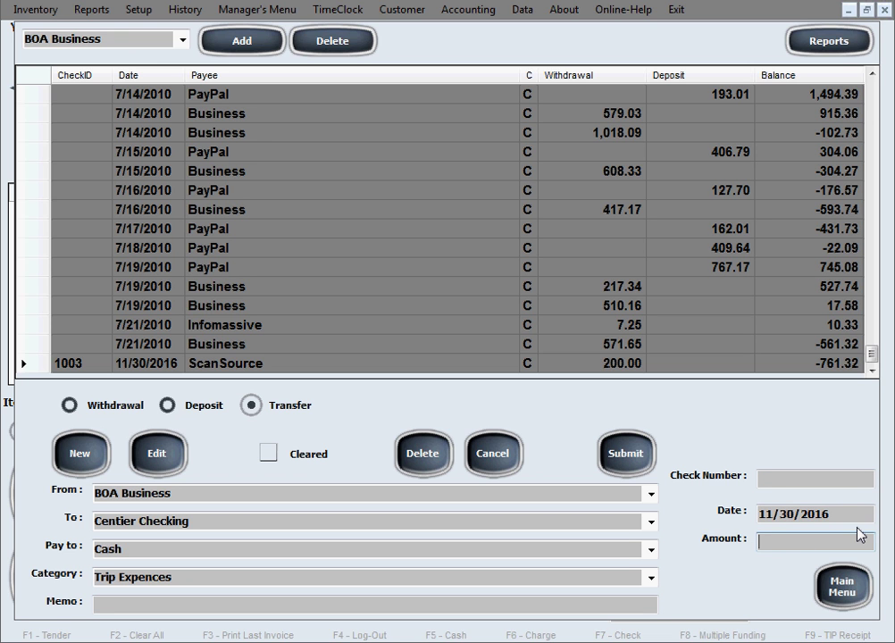
Give the transfer an amount of 500 and submit it
type("500")
left_click(171, 488)
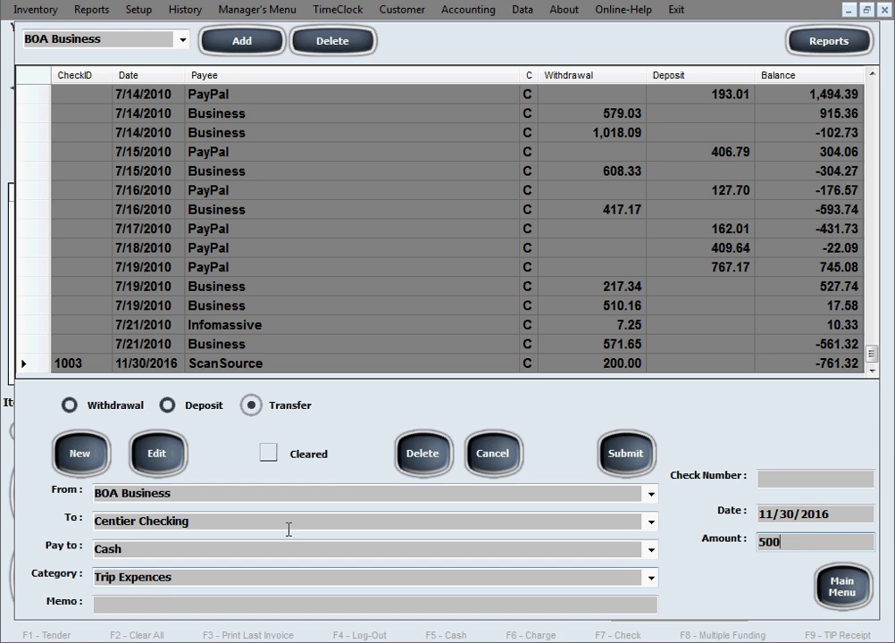
left_click(643, 456)
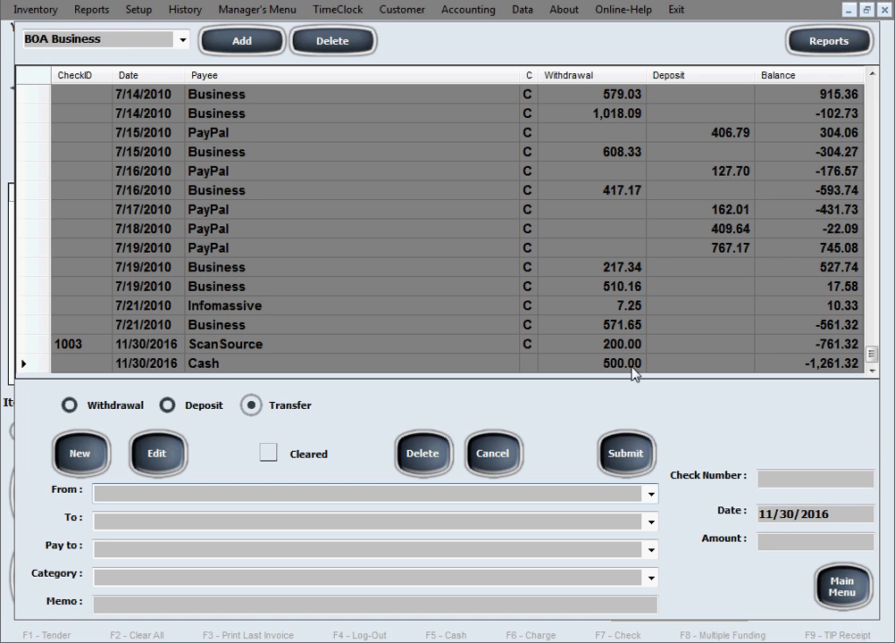
Mark the 11/30/2016 Cash transfer in the Centier Checking account as cleared, submit the edit and return to the main sales screen
left_click(182, 41)
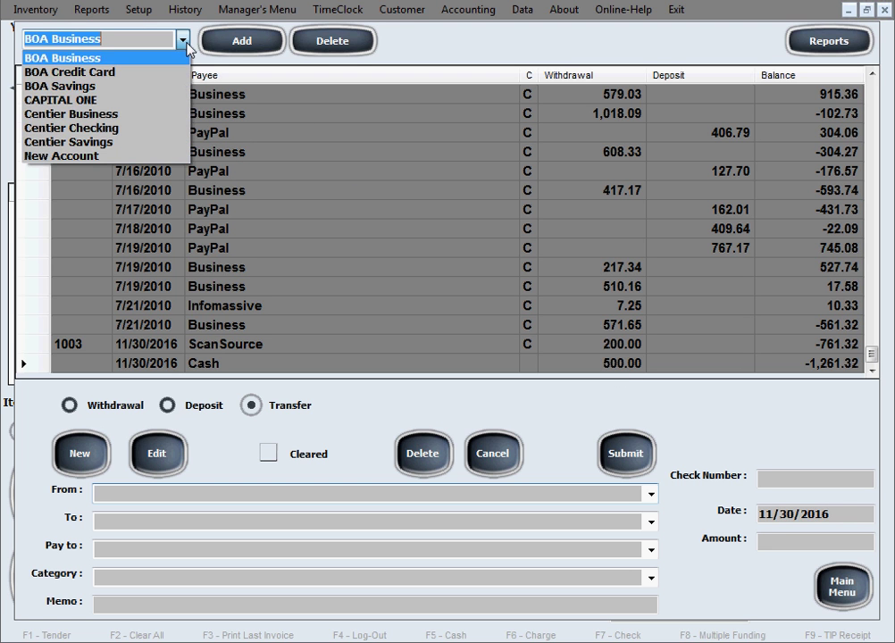
left_click(143, 130)
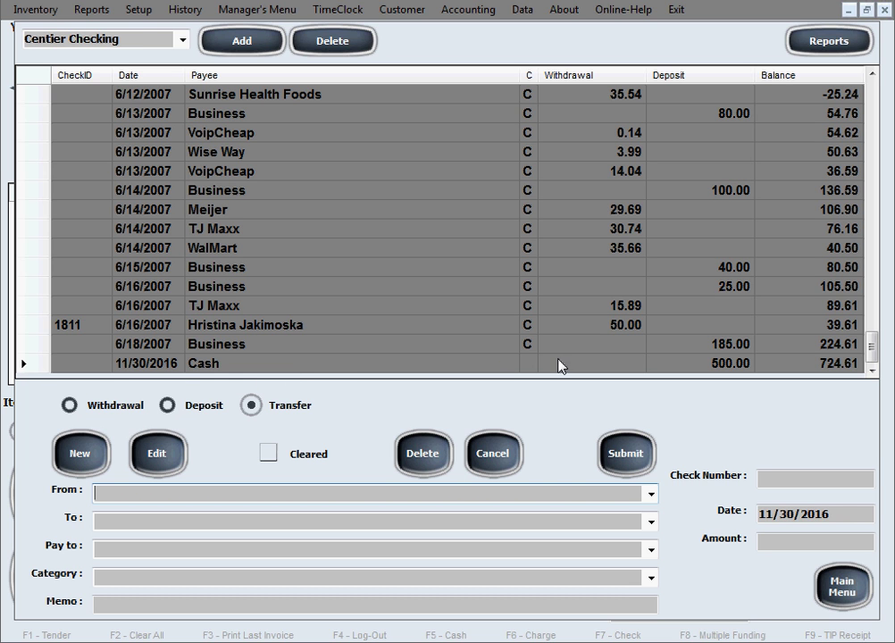
left_click(38, 366)
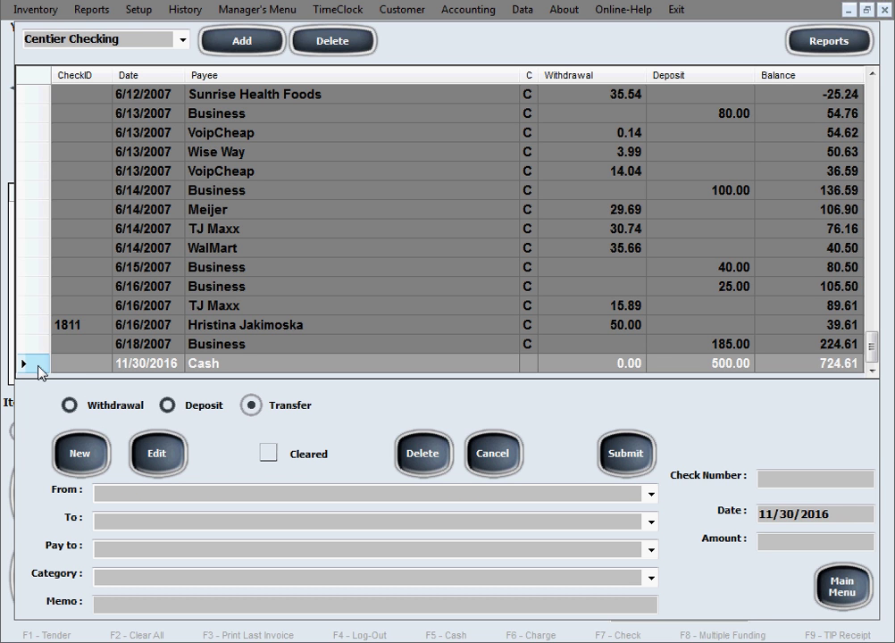
left_click(150, 452)
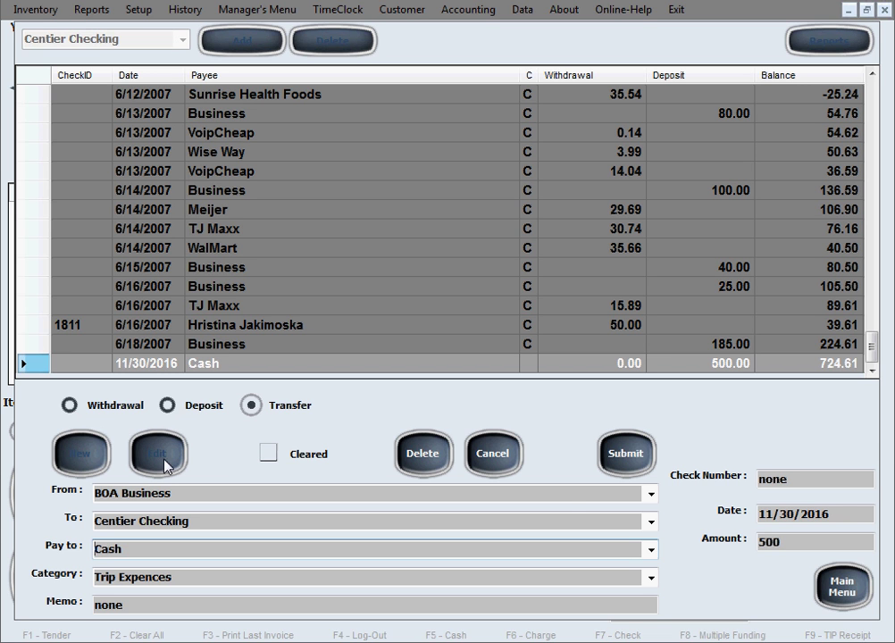
left_click(268, 456)
left_click(627, 464)
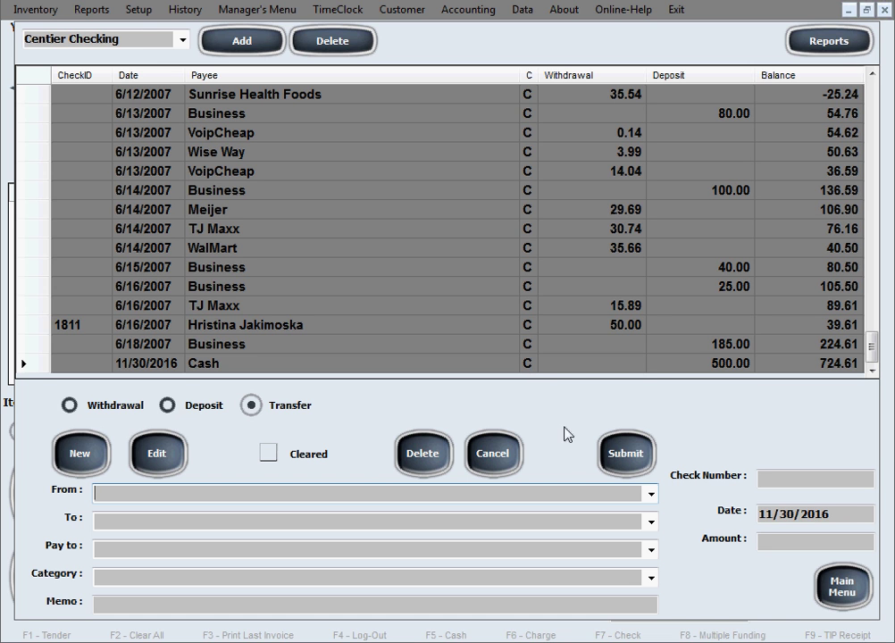
left_click(833, 592)
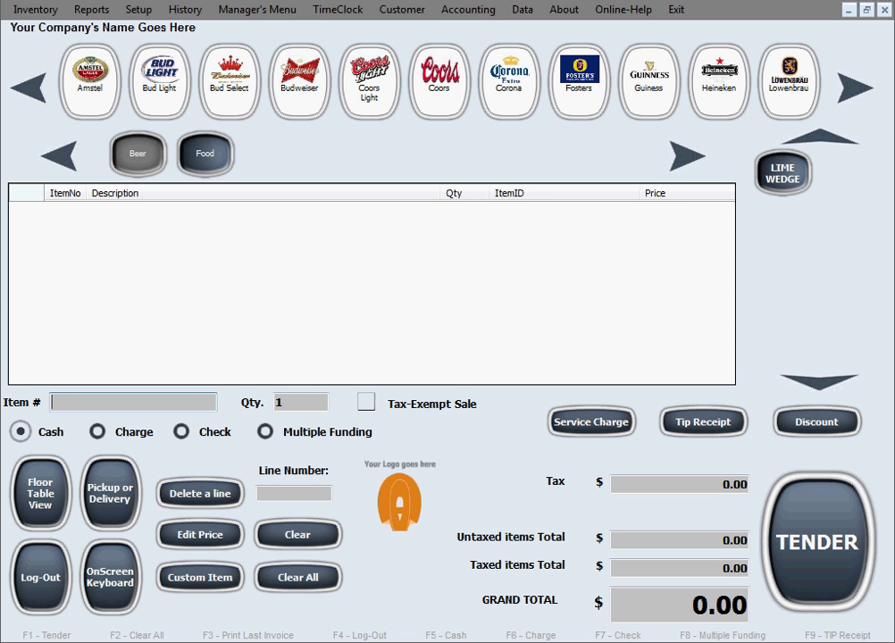